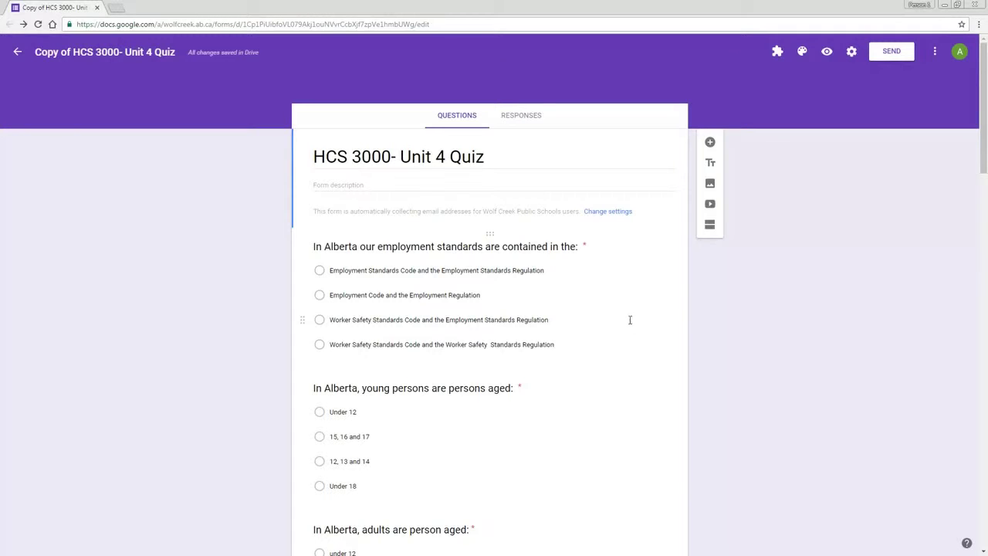
Turn the form into a quiz in its settings and check the options for what respondents can see
left_click(853, 54)
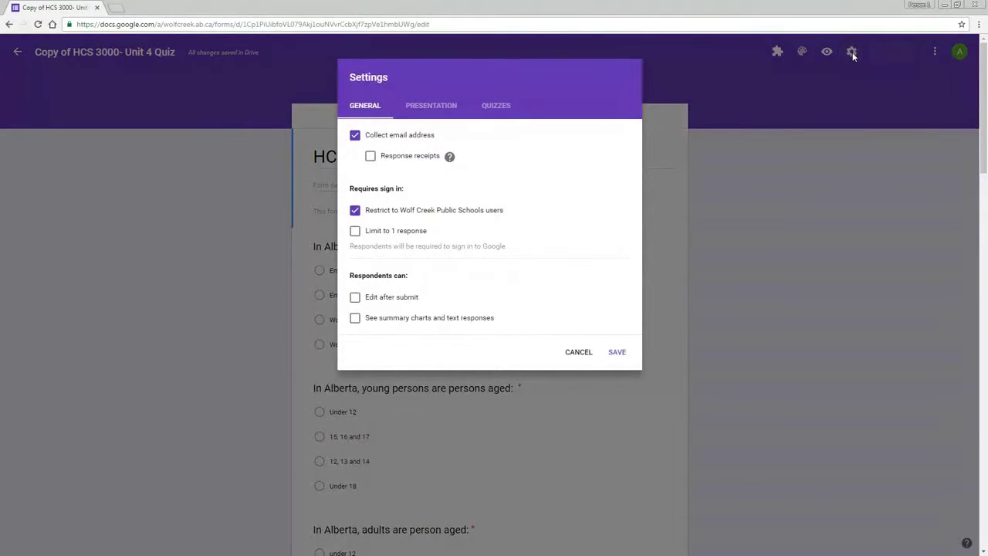
left_click(494, 107)
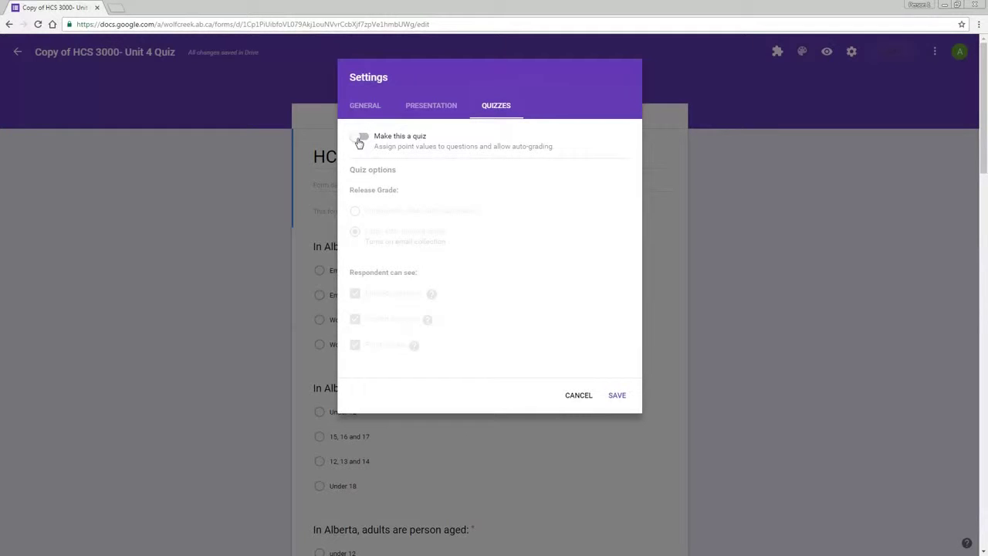
left_click(360, 138)
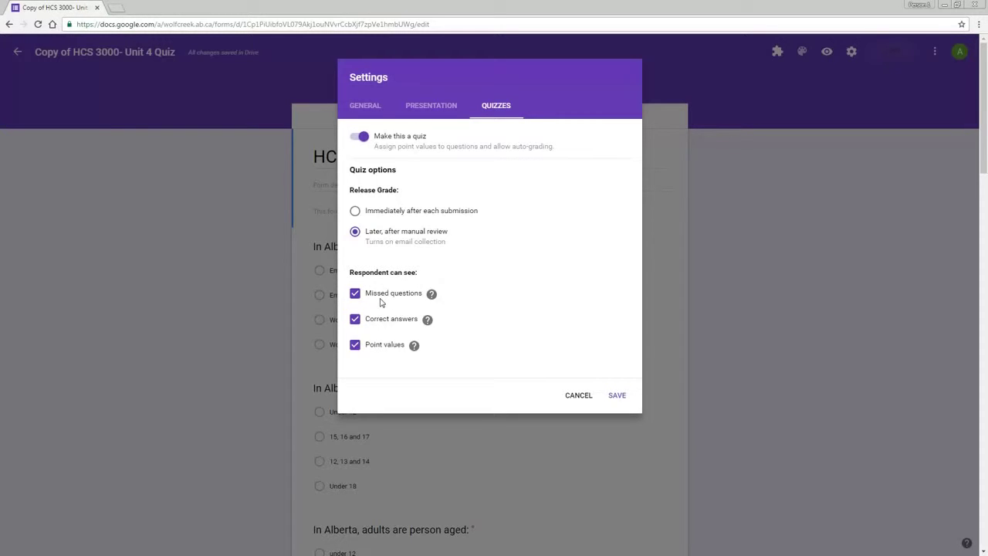
mouse_move(431, 298)
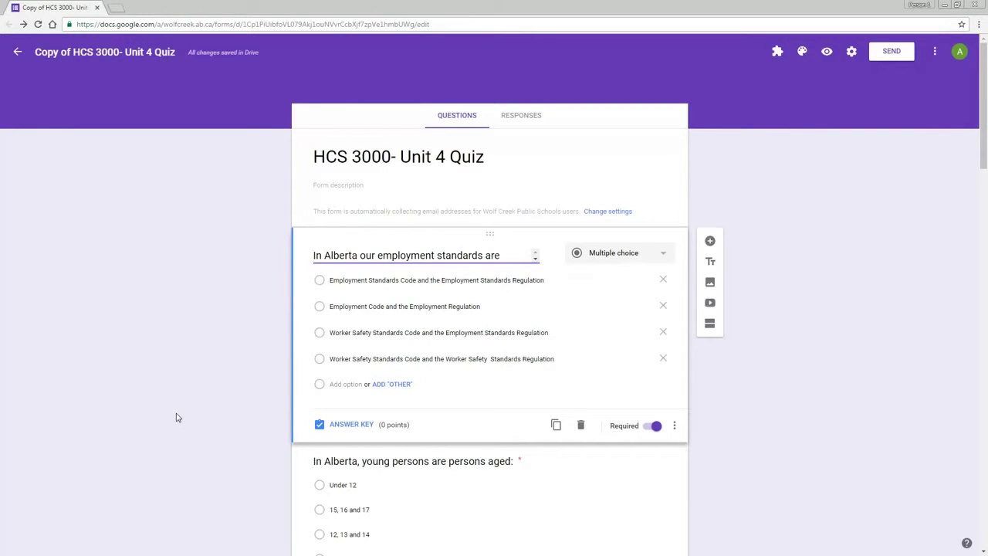
Mark "Worker Safety Standards Code and the Employment Standards Regulation" as the correct answer in the first question's answer key
left_click(346, 426)
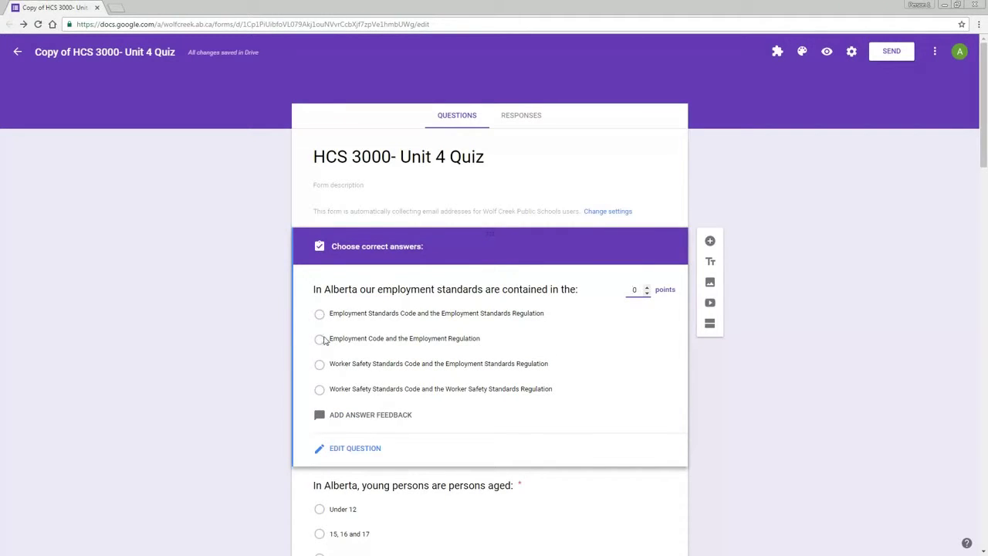
left_click(318, 364)
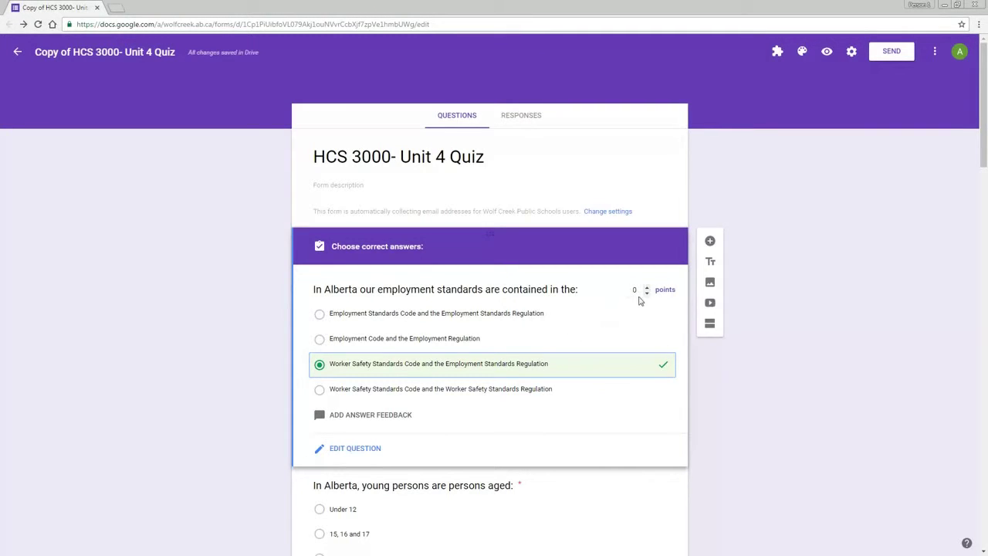
left_click(319, 315)
left_click(319, 340)
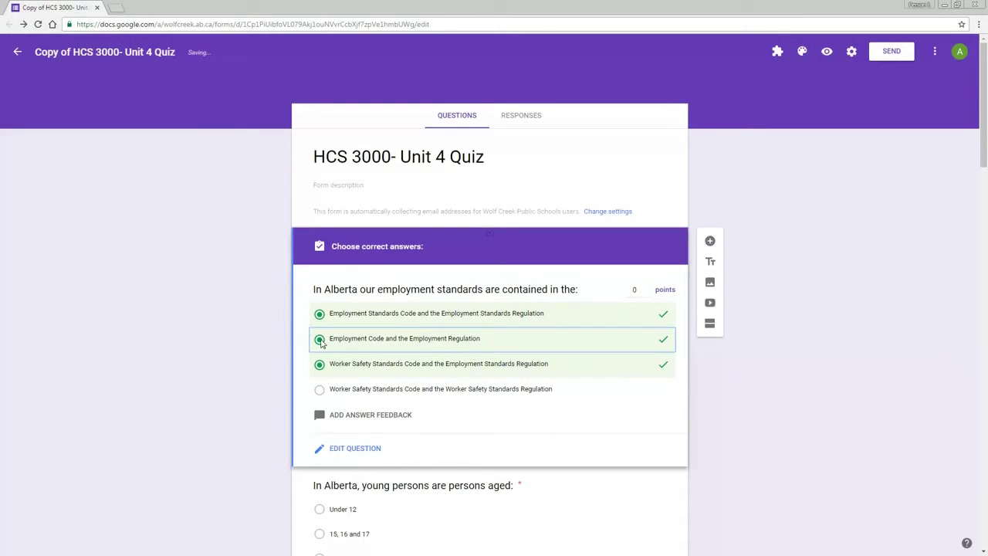
left_click(320, 339)
left_click(319, 314)
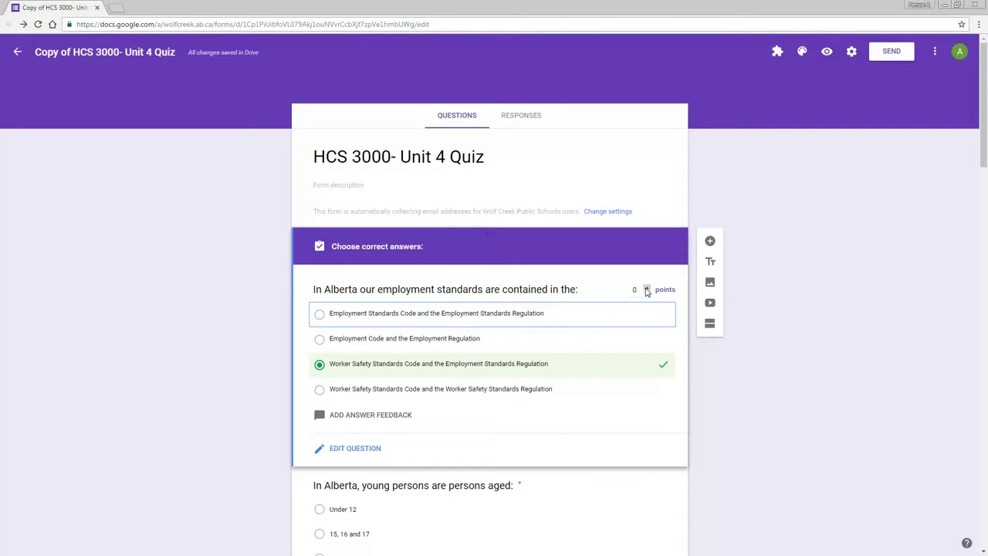
Set the first question's value to 1 point
left_click(647, 289)
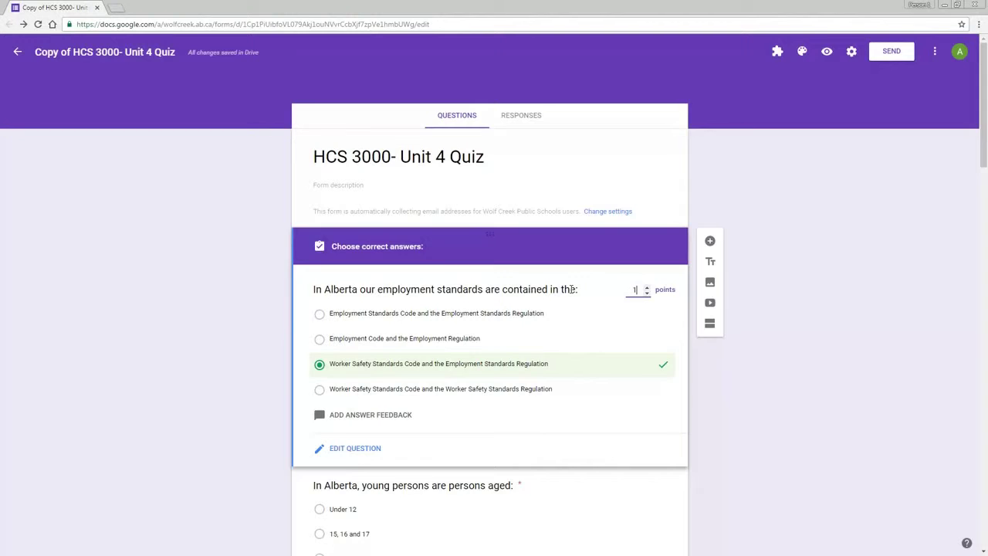
scroll(572, 288, "down", 1)
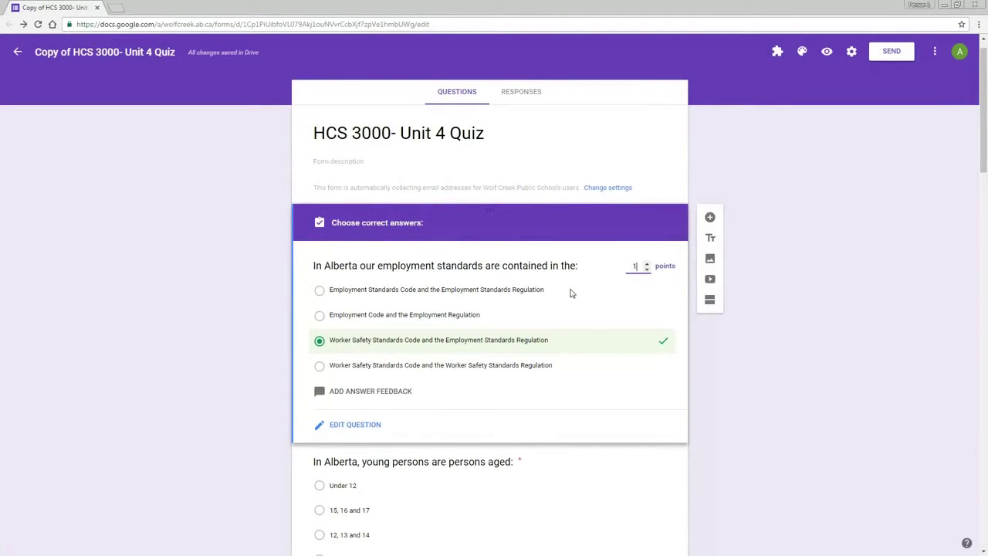
Examine the first question's feedback options for incorrect and correct answers, including the fields for adding a link
left_click(381, 406)
left_click(382, 393)
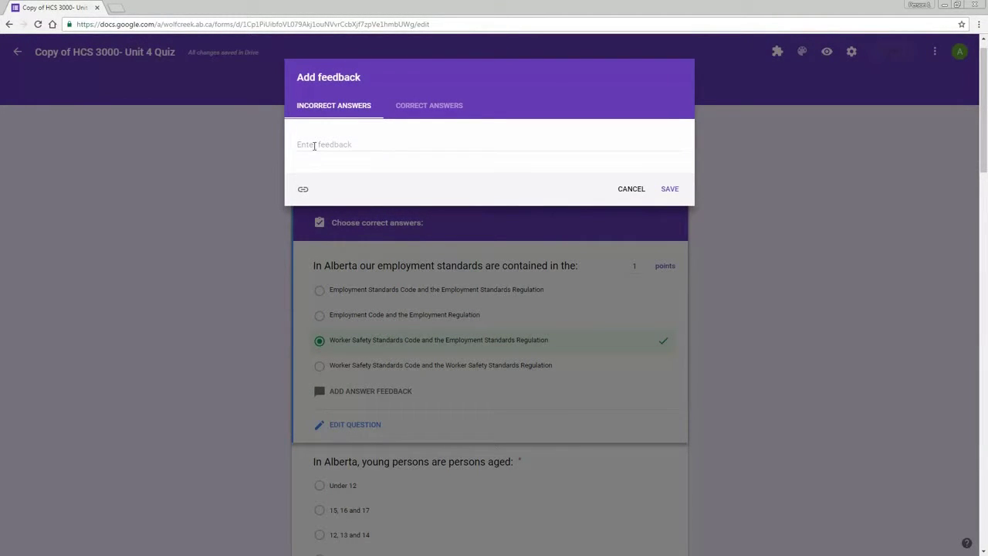
left_click(313, 146)
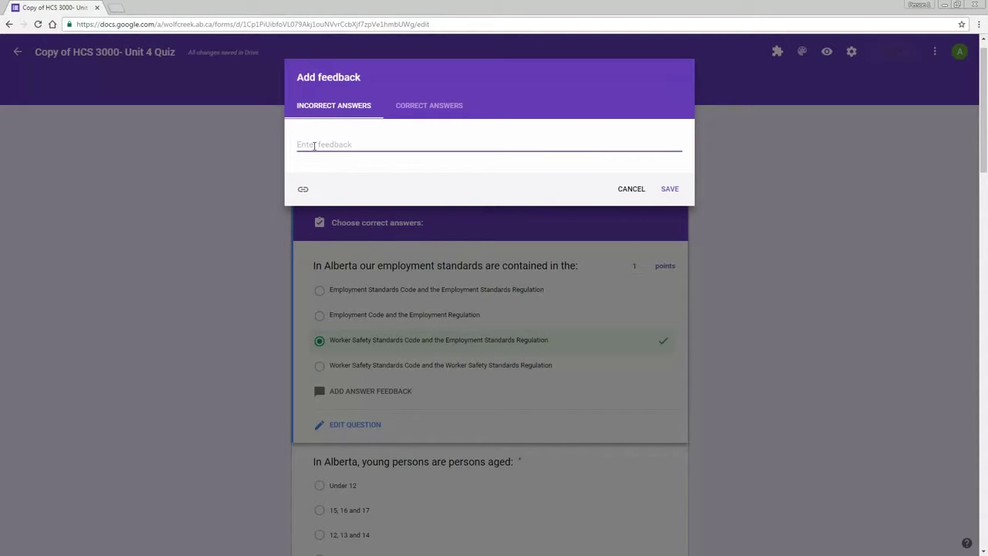
left_click(303, 192)
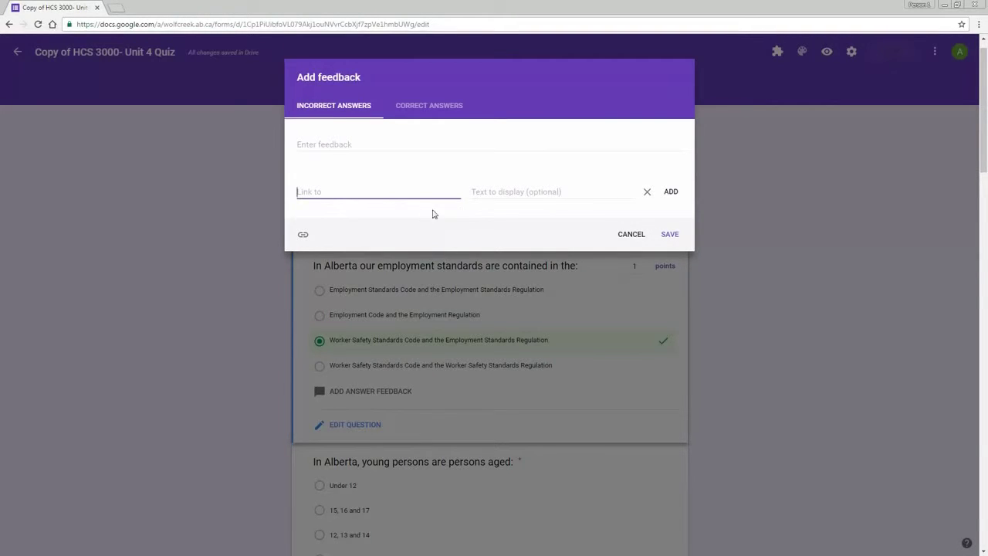
left_click(418, 108)
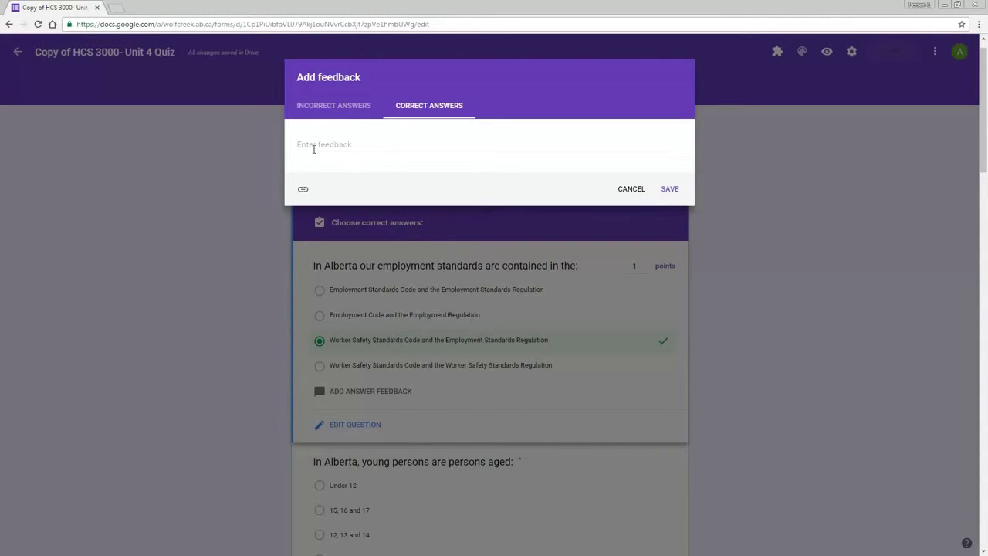
left_click(671, 190)
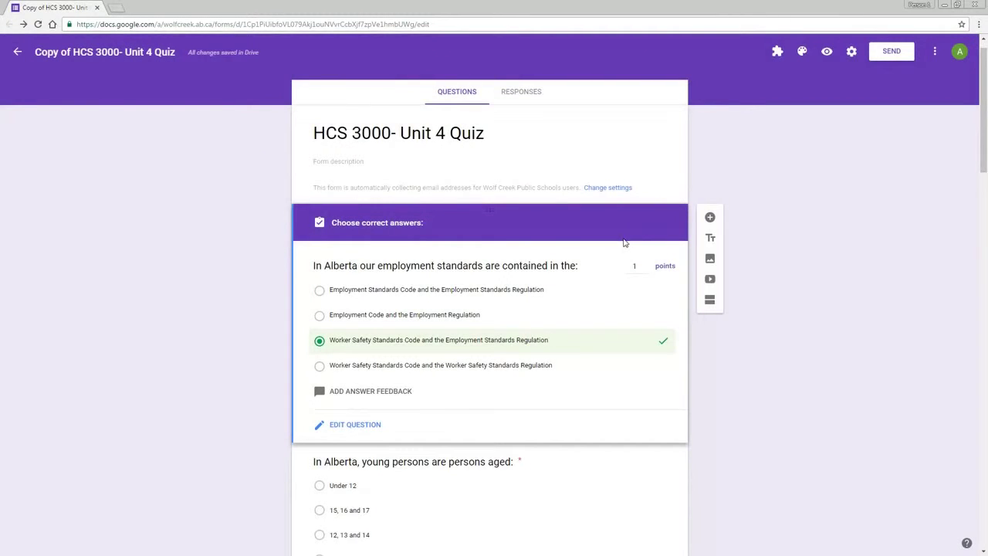
Make the short-answer question "Why are Apple Products so awesome?" worth 2 points and check its answer feedback box
scroll(390, 313, "down", 2)
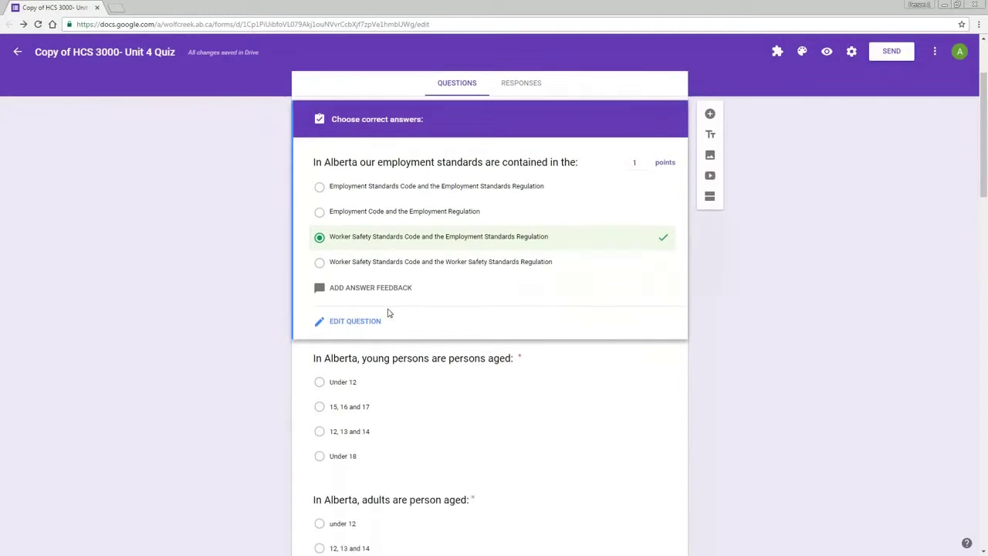
left_click(444, 354)
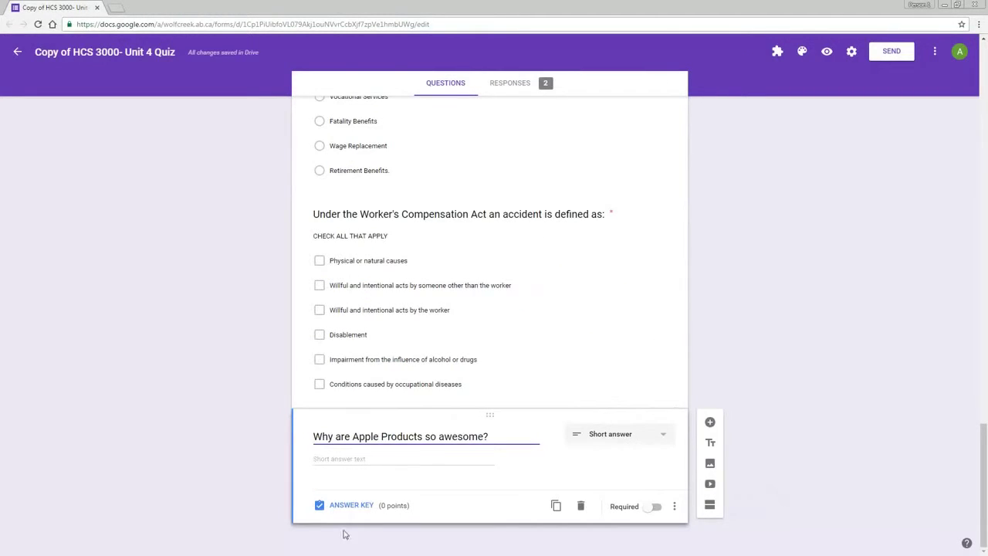
left_click(345, 511)
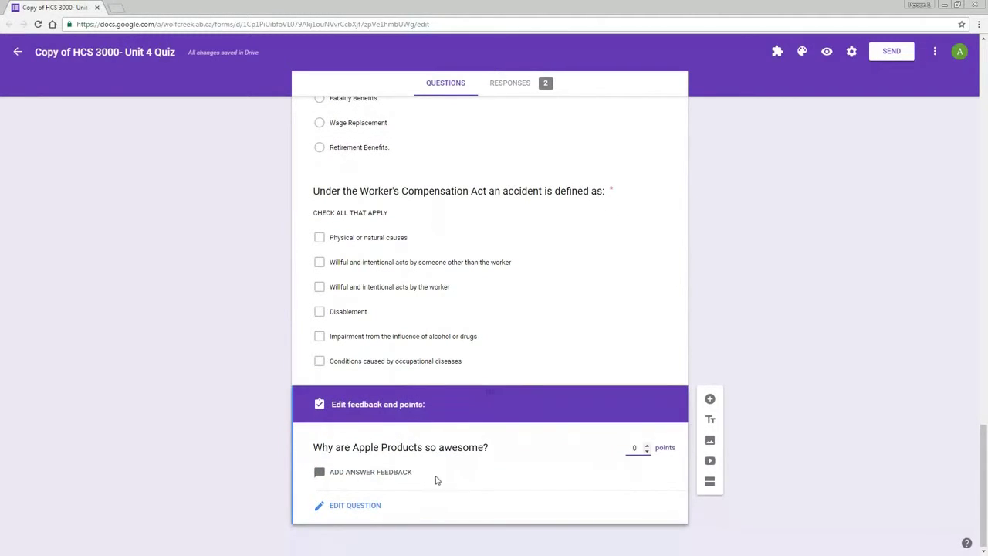
left_click(648, 446)
left_click(648, 445)
left_click(378, 473)
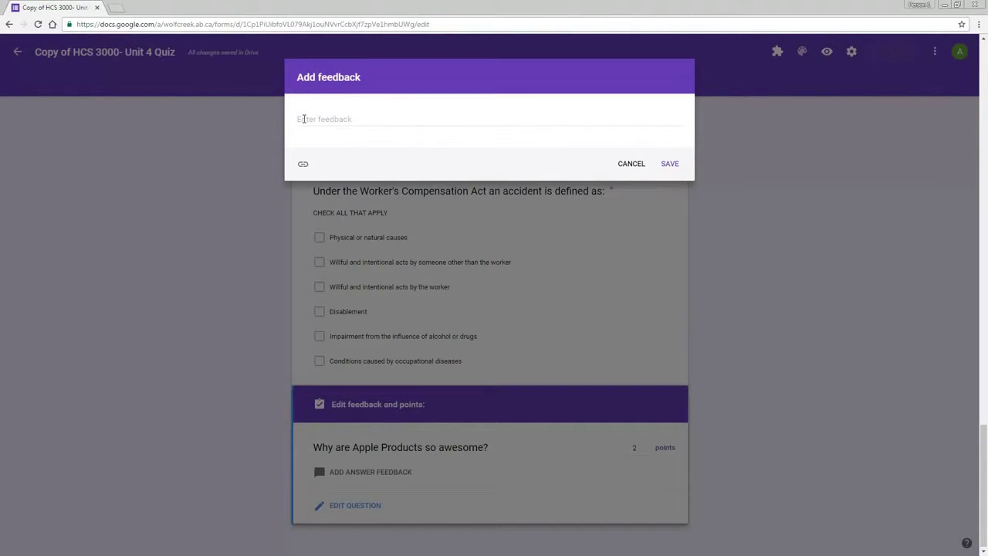
left_click(670, 164)
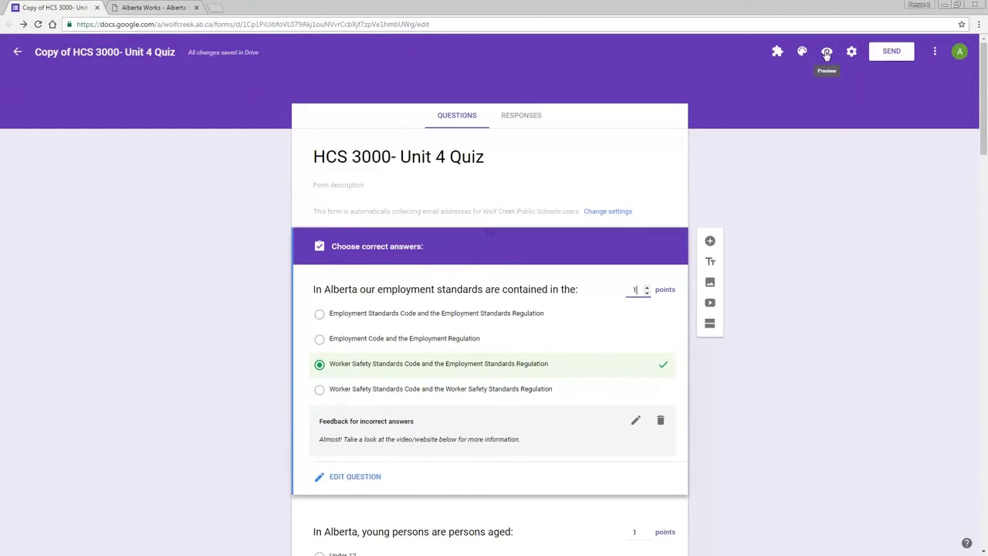
Preview the quiz as a respondent, submit the completed test response and close the preview
left_click(827, 52)
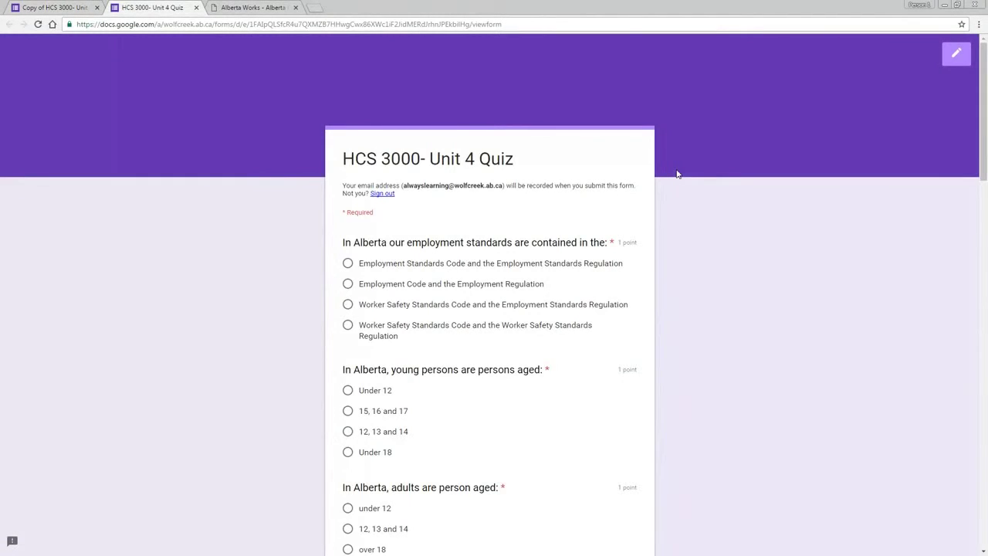
scroll(726, 235, "down", 1)
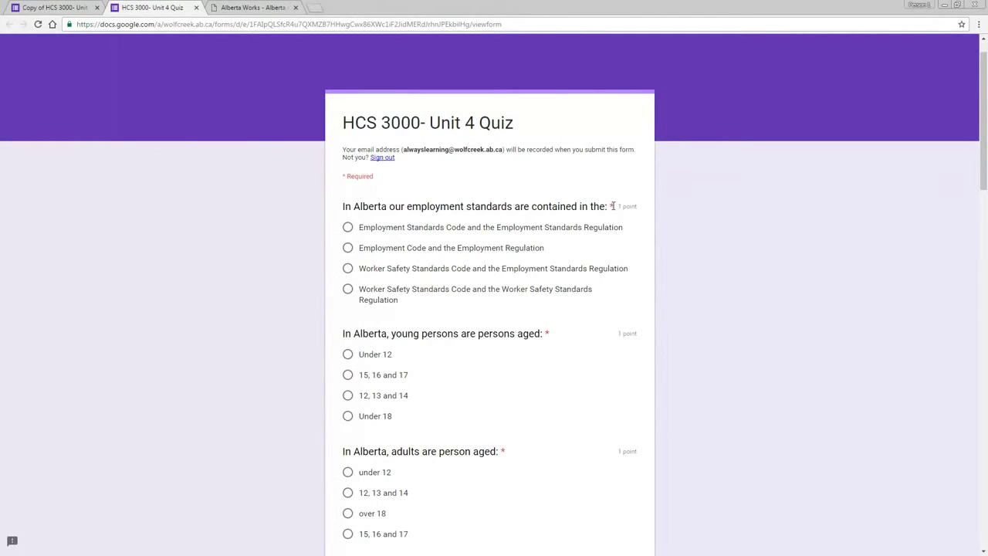
scroll(733, 211, "down", 1)
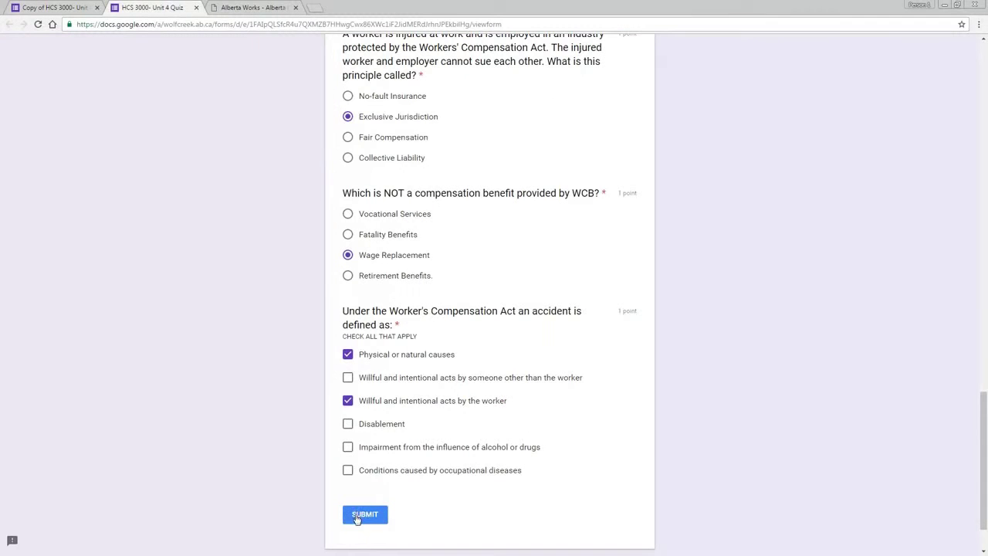
left_click(361, 516)
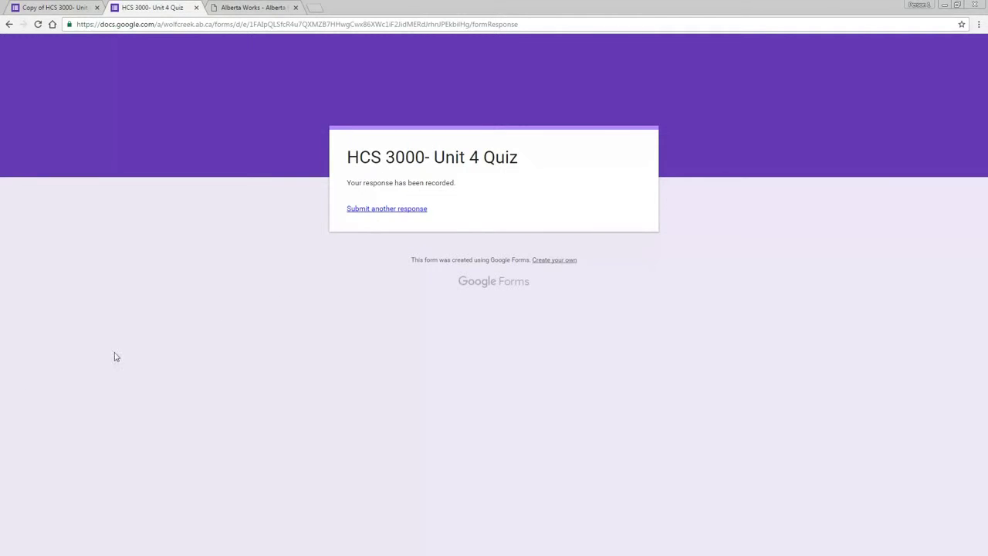
key("ctrl+w")
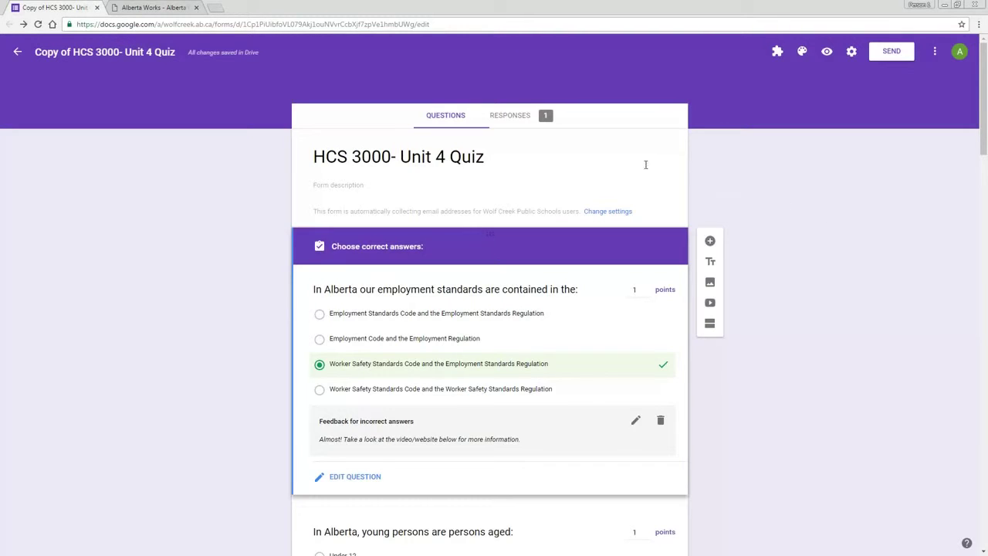
Review the response summary, including the score insights, frequently missed questions, respondent scores and the answer chart for each question
left_click(502, 116)
scroll(393, 254, "down", 1)
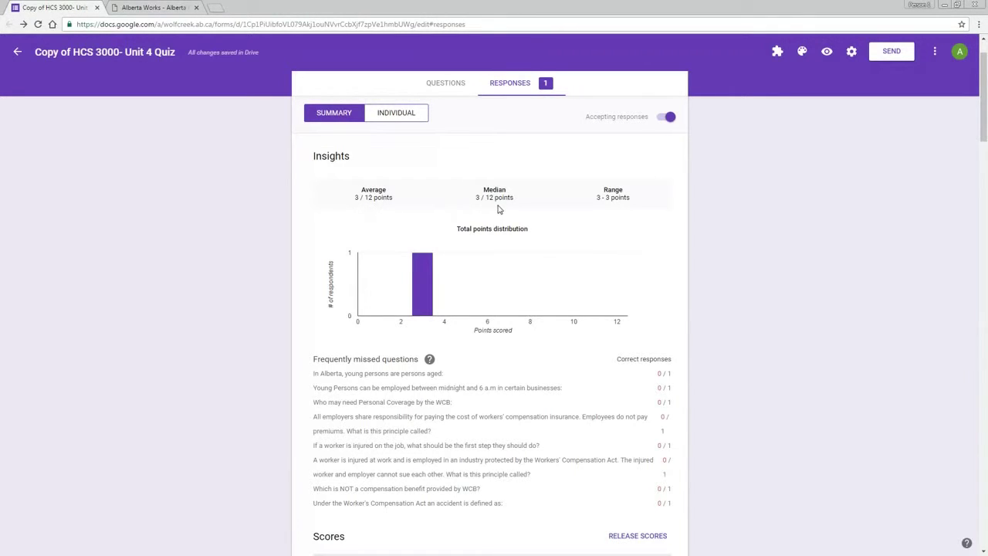
scroll(487, 401, "down", 1)
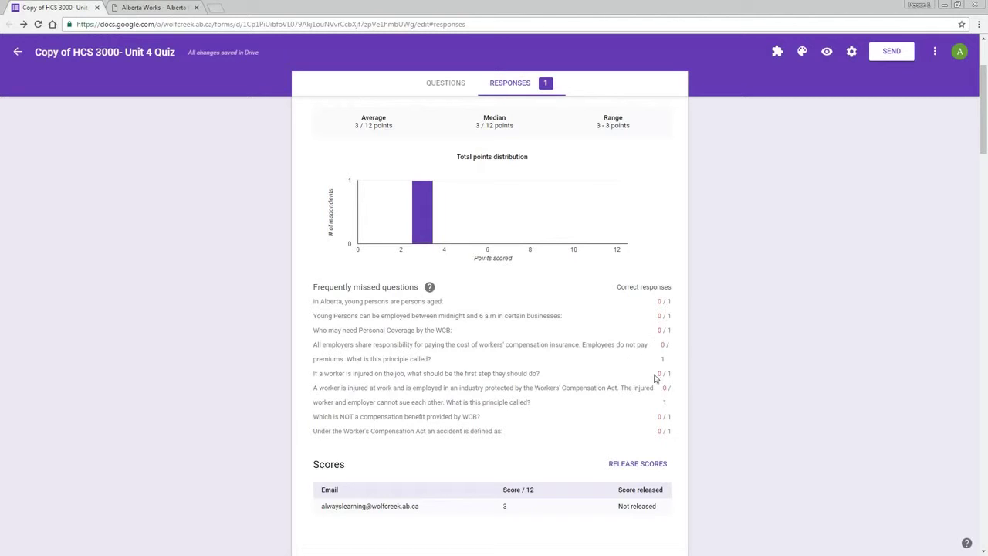
scroll(551, 397, "down", 1)
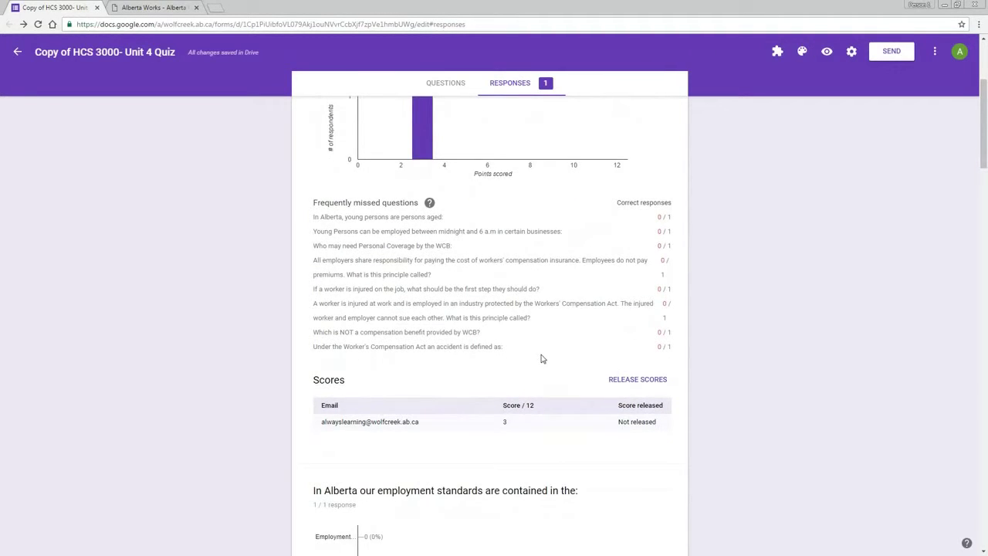
scroll(538, 344, "down", 1)
scroll(551, 355, "down", 1)
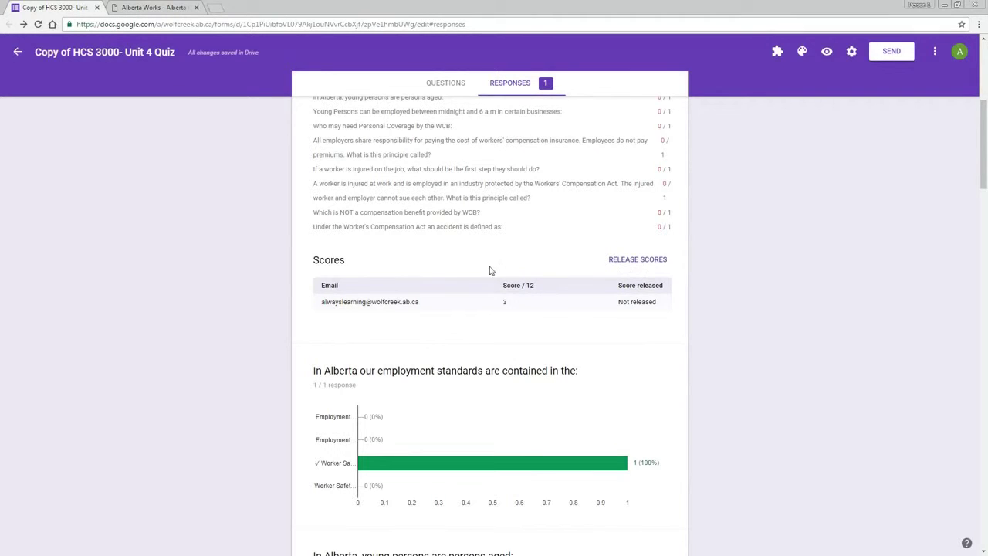
scroll(502, 356, "down", 2)
scroll(502, 356, "down", 6)
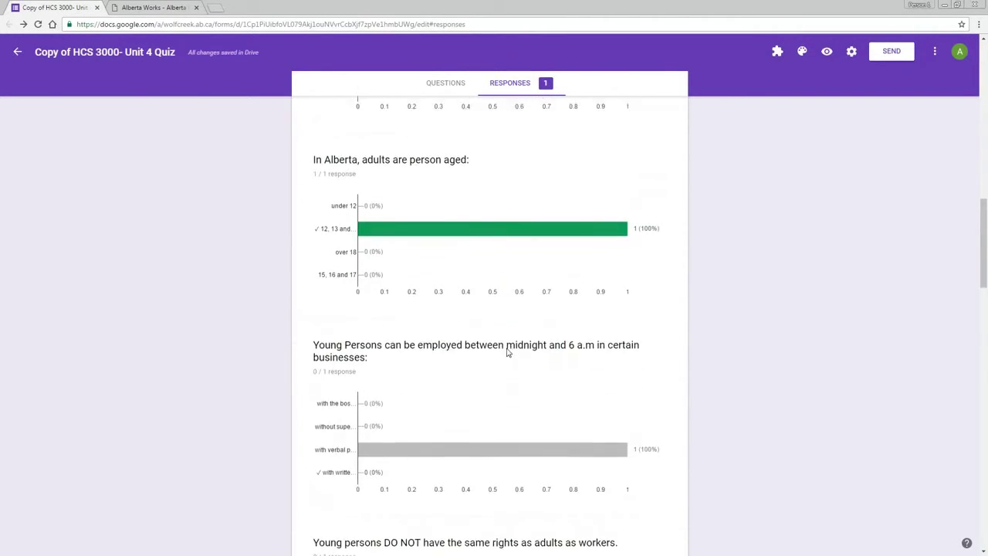
scroll(507, 350, "up", 3)
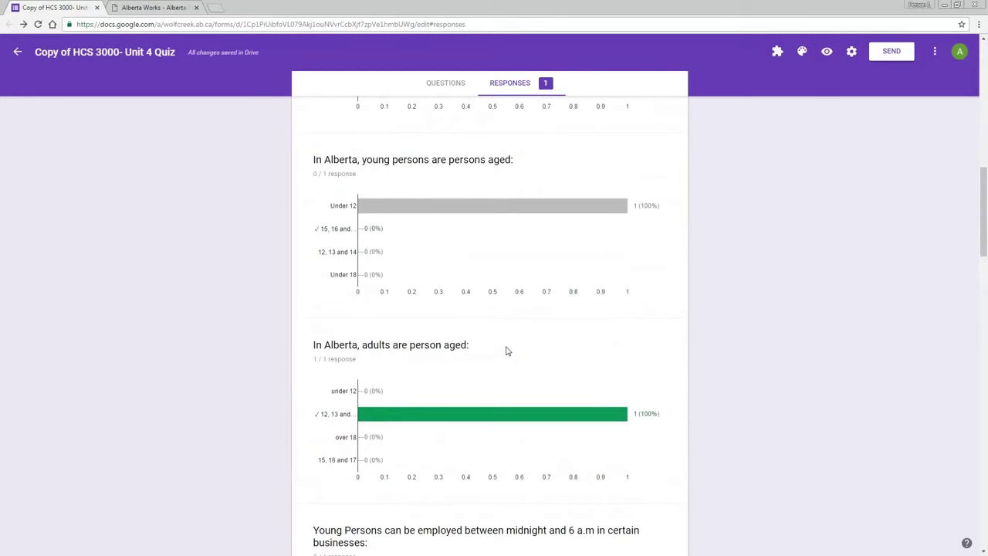
scroll(507, 351, "up", 2)
scroll(505, 348, "down", 10)
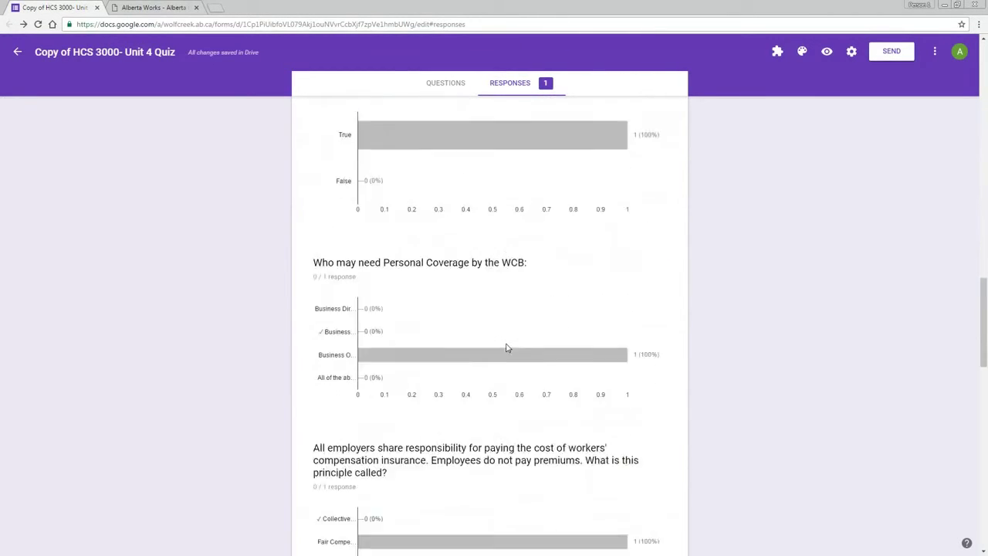
scroll(506, 348, "down", 9)
scroll(506, 345, "up", 4)
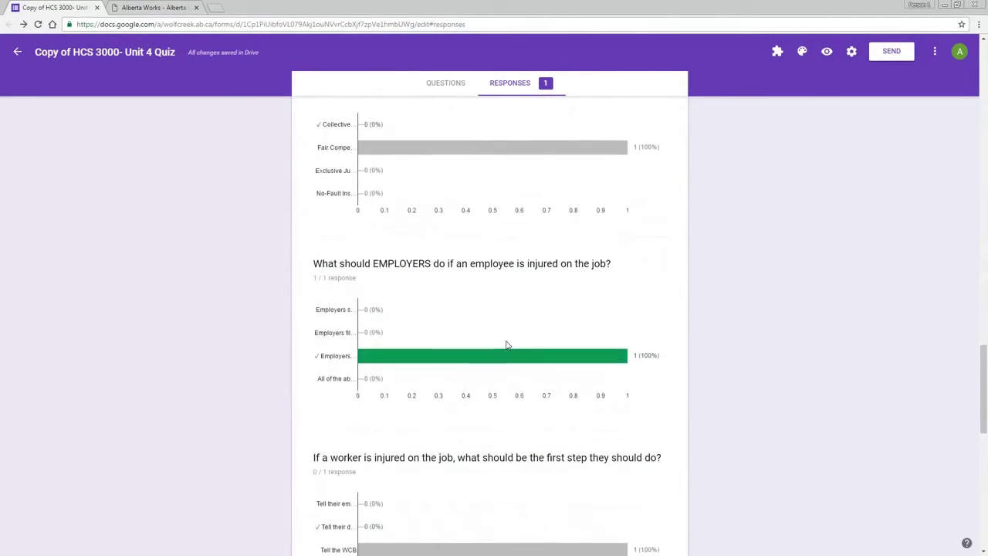
scroll(507, 345, "up", 18)
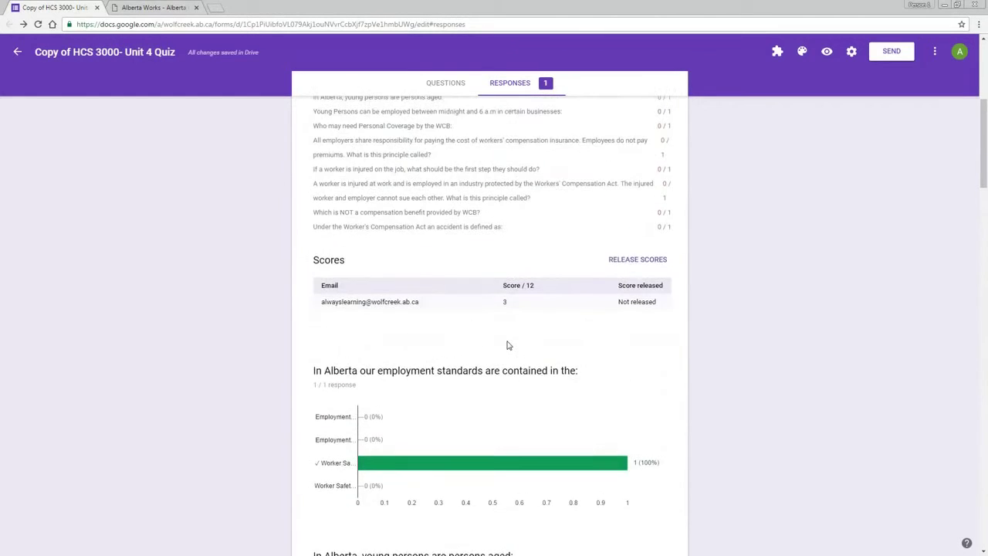
scroll(508, 345, "up", 5)
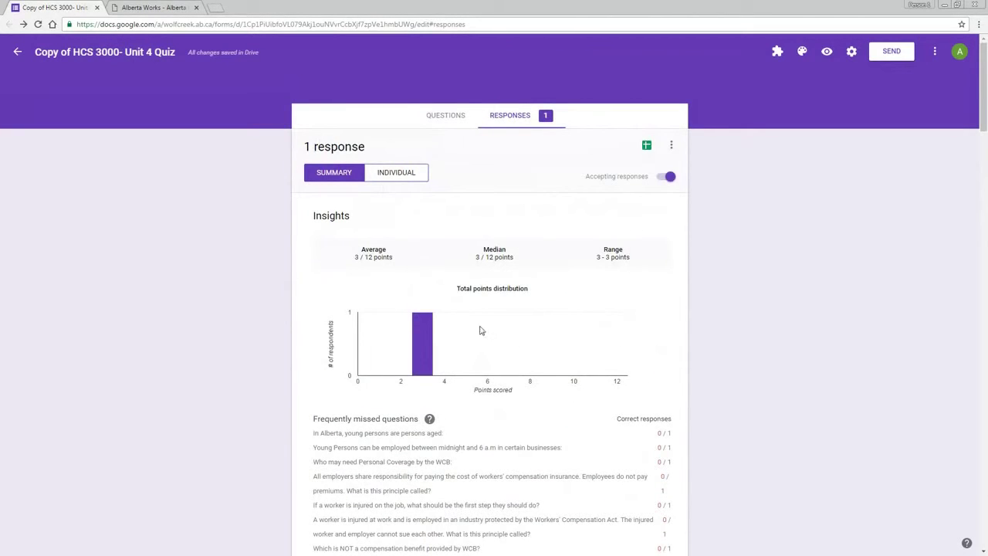
Show the responses individually and examine how each answer of the submitted quiz is marked and scored
left_click(386, 175)
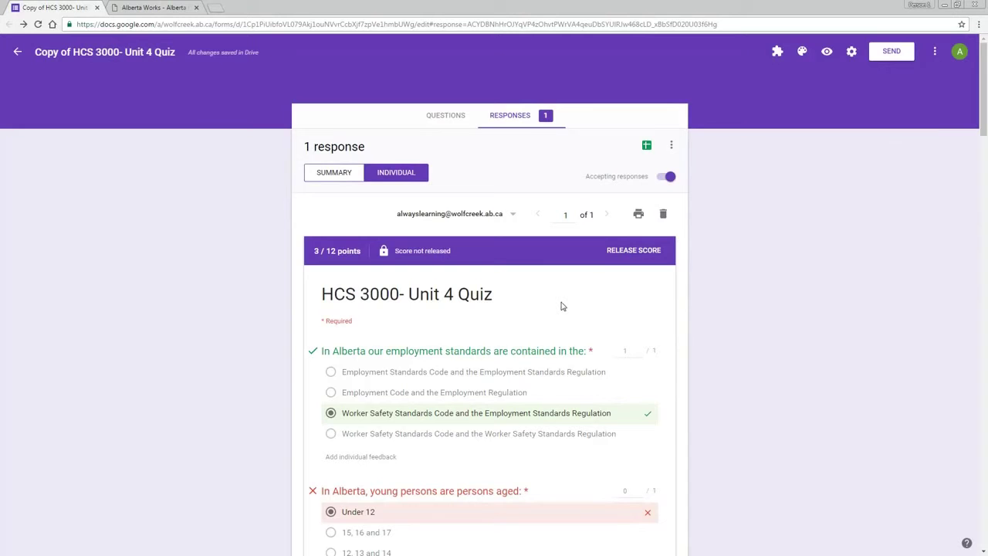
scroll(562, 306, "down", 2)
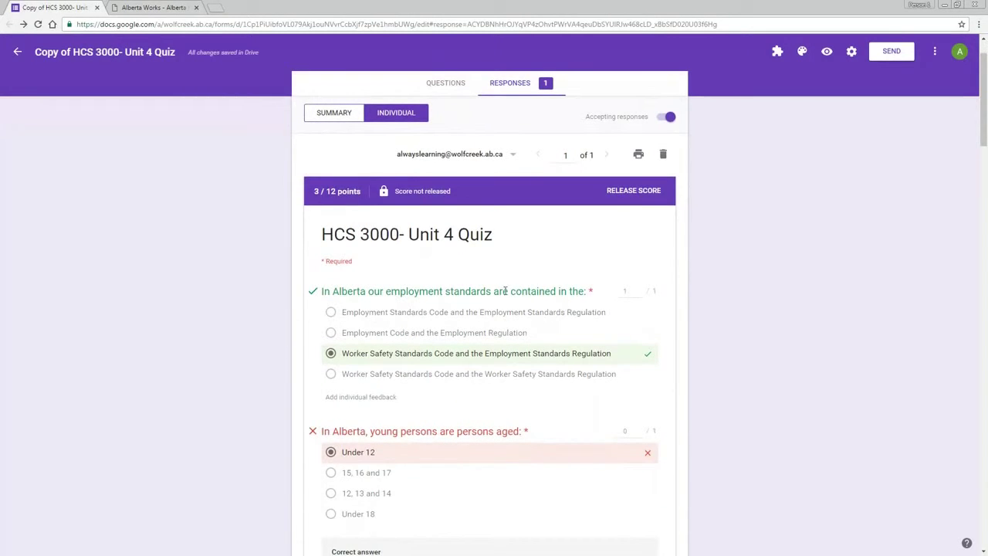
scroll(512, 306, "down", 4)
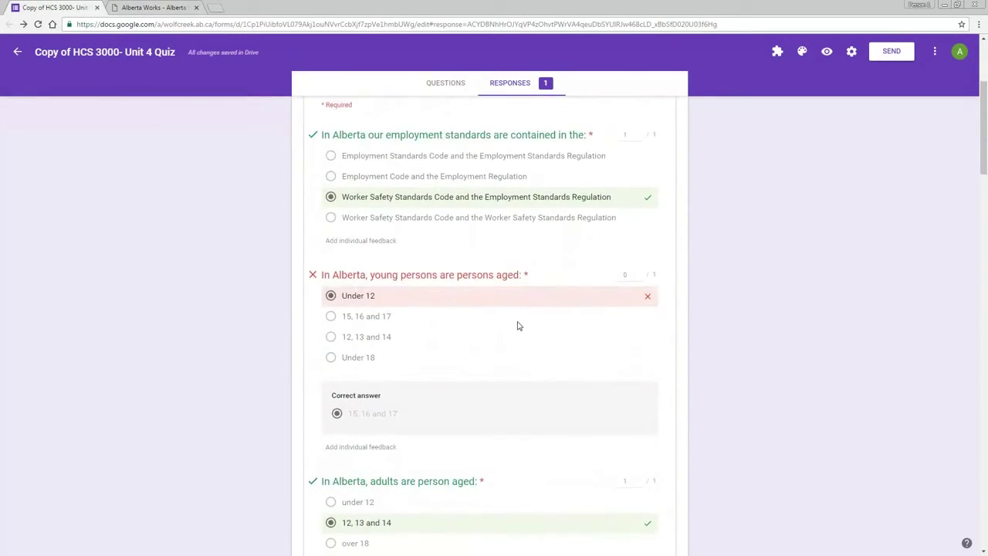
scroll(366, 363, "up", 3)
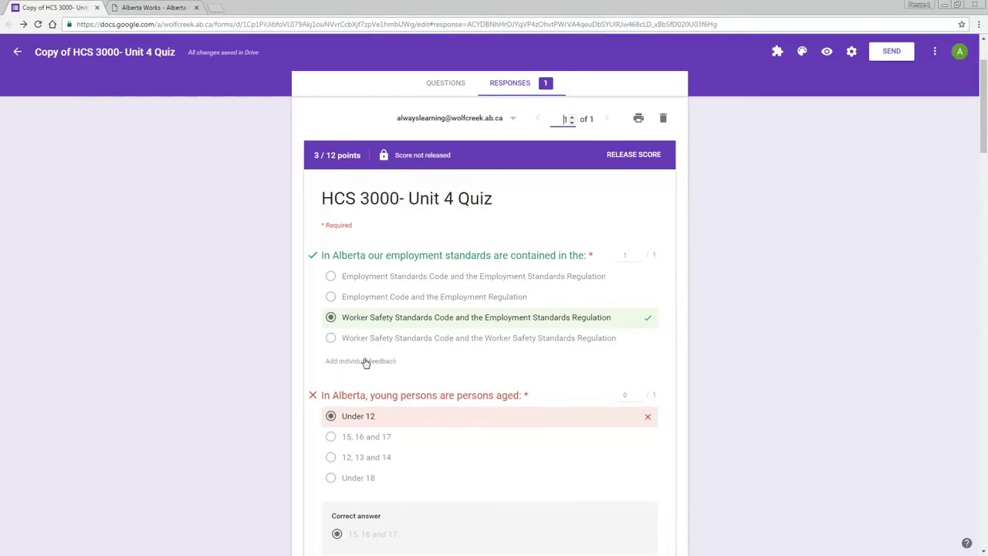
Examine the individual feedback box for the first question's answer, including its link fields, and close it without saving
left_click(366, 361)
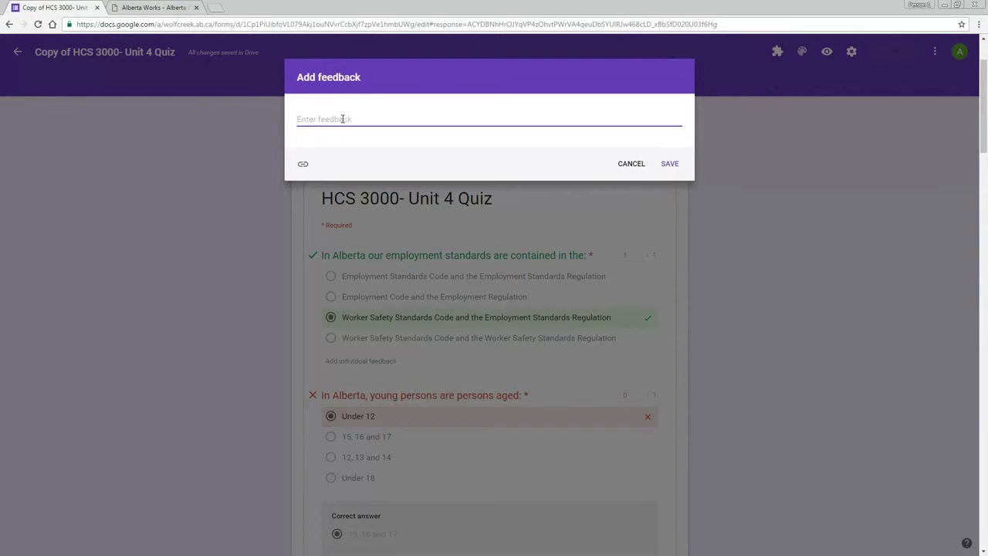
left_click(302, 168)
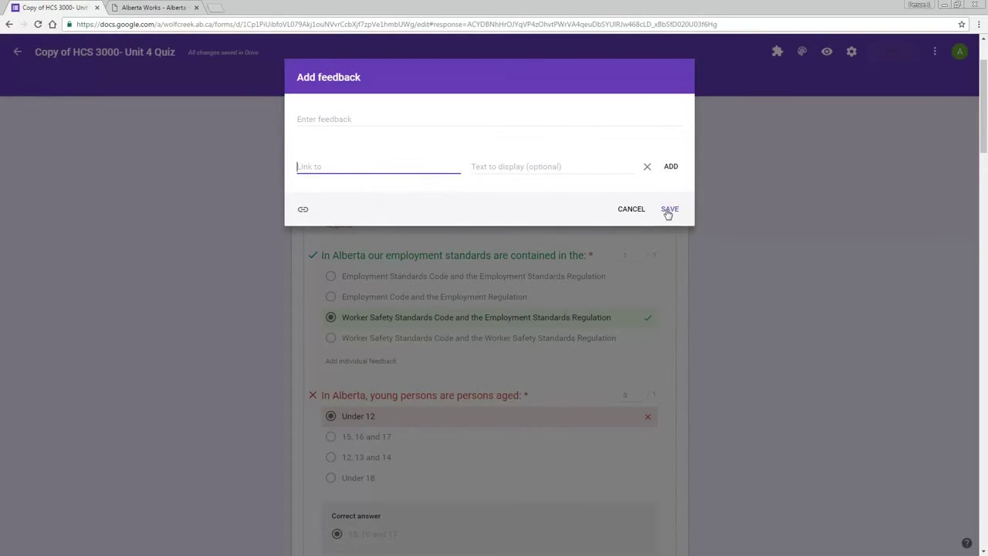
left_click(624, 210)
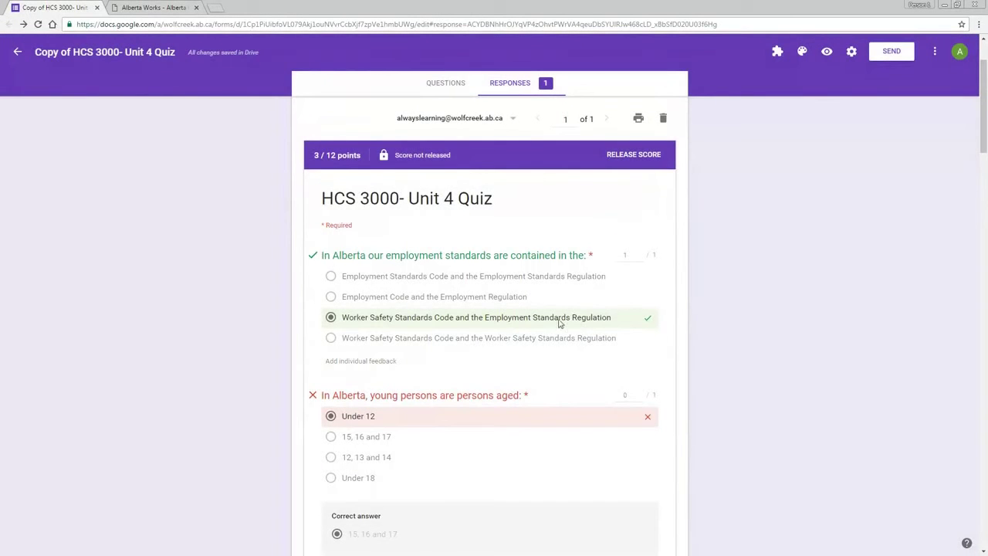
Release the respondent's quiz score with an email notification and no message
scroll(508, 358, "down", 3)
scroll(509, 358, "down", 3)
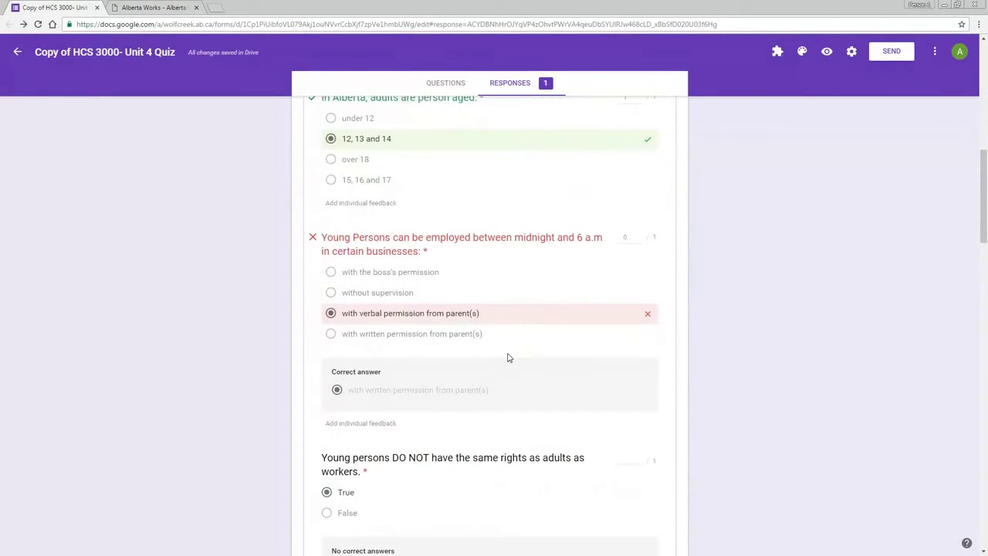
scroll(508, 357, "up", 6)
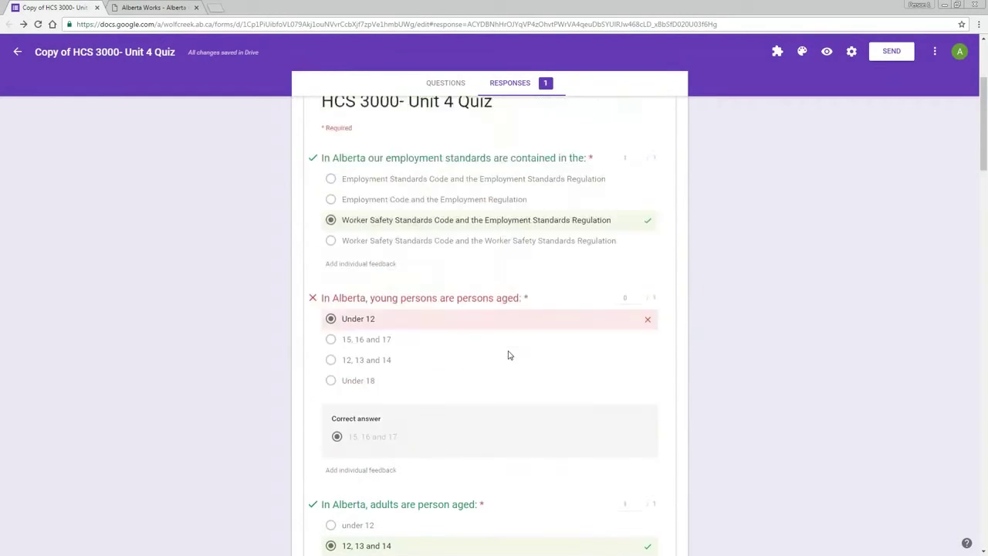
scroll(509, 358, "up", 1)
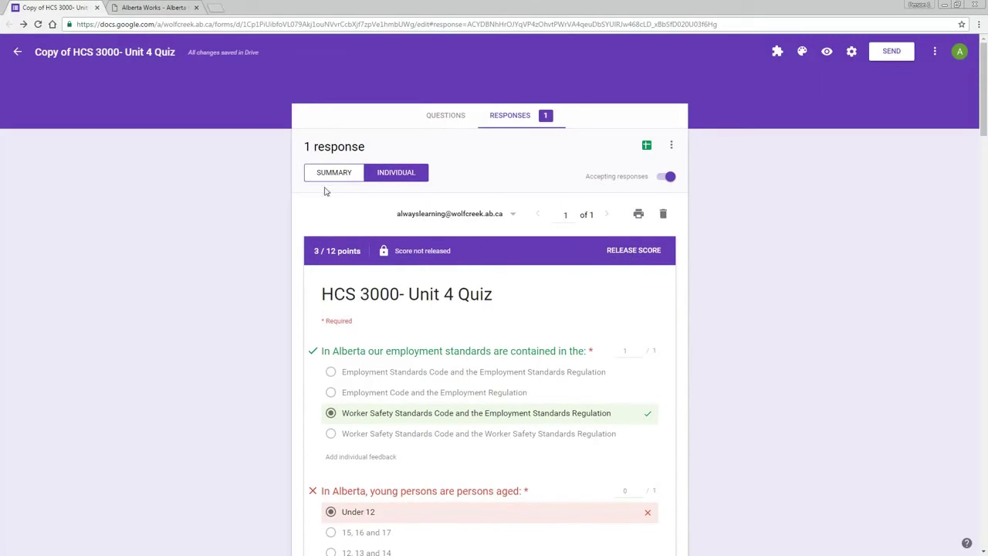
left_click(650, 250)
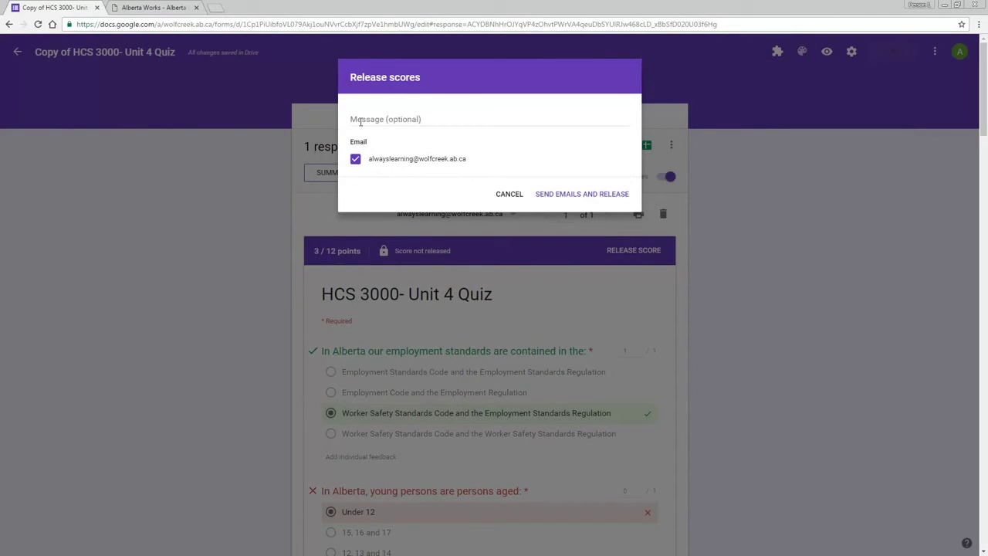
left_click(573, 199)
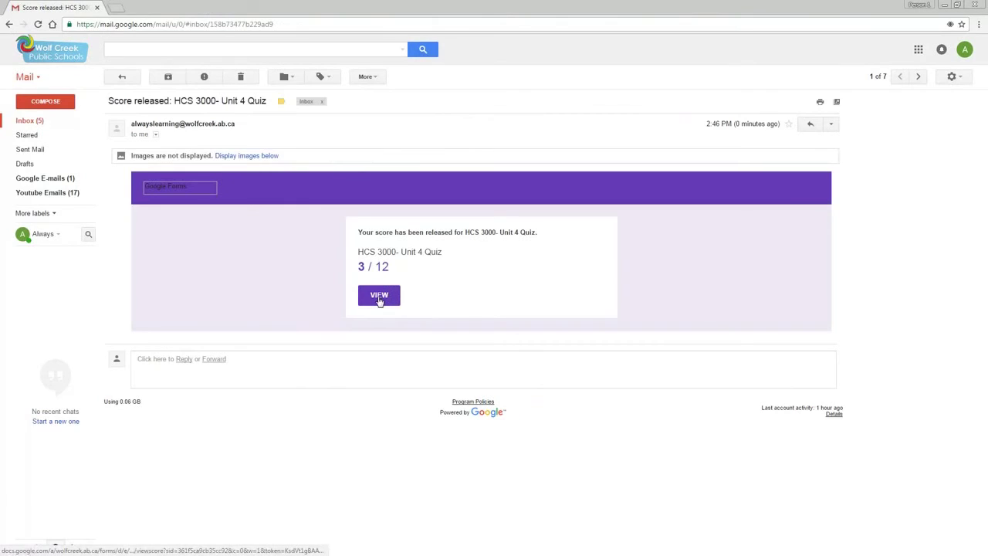
Open the graded quiz from the score-released email and review the total points, marked answers and correct answers for every question
left_click(379, 298)
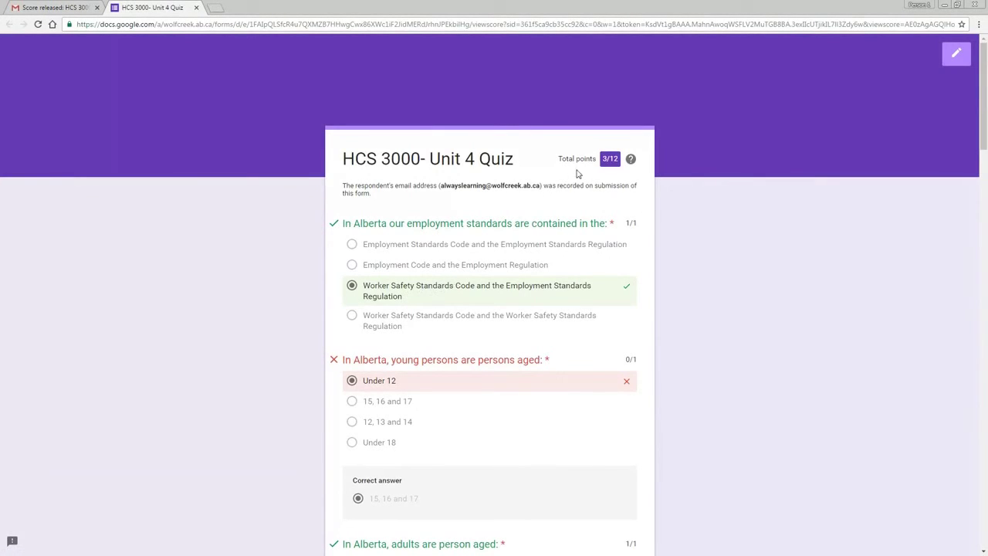
scroll(548, 227, "down", 10)
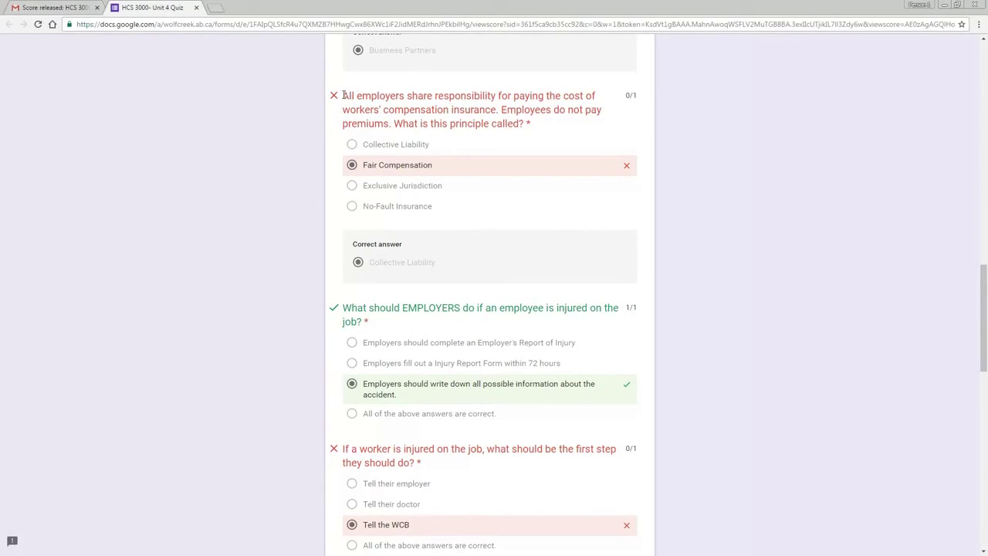
scroll(404, 190, "down", 1)
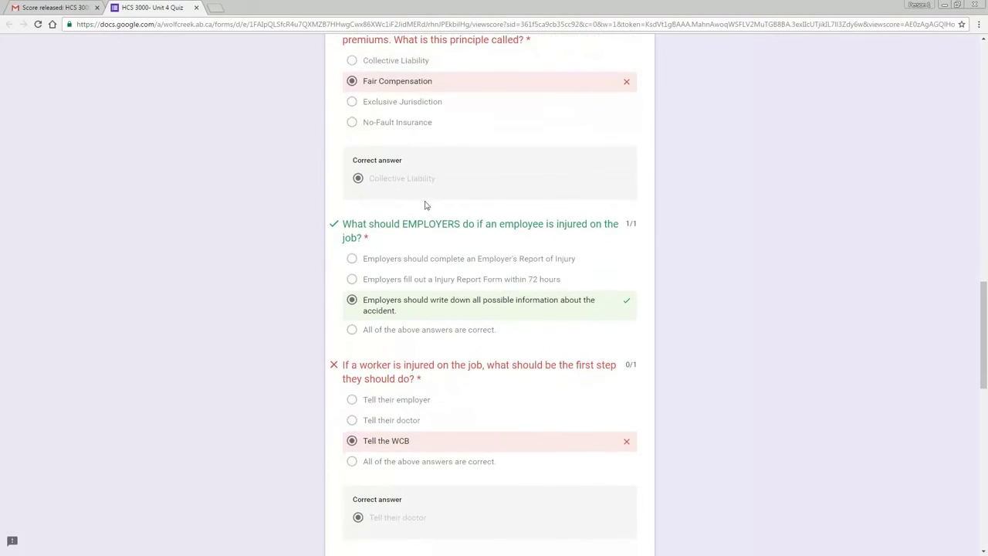
scroll(437, 243, "down", 1)
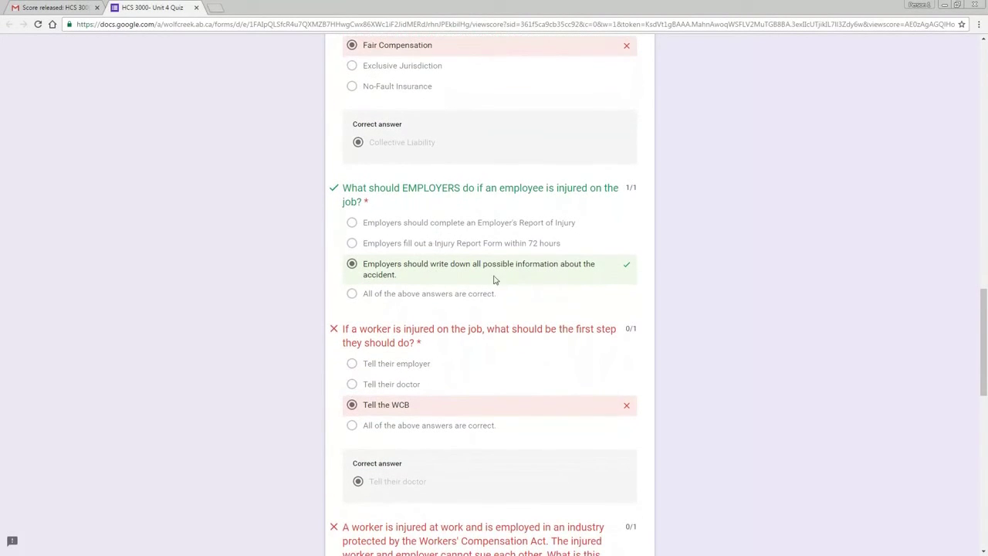
scroll(525, 294, "down", 7)
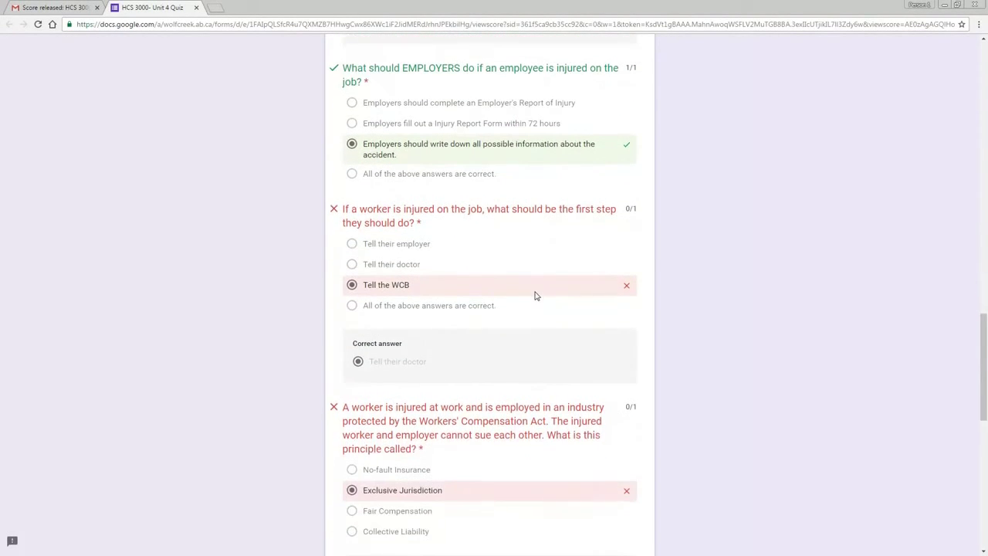
scroll(537, 296, "down", 3)
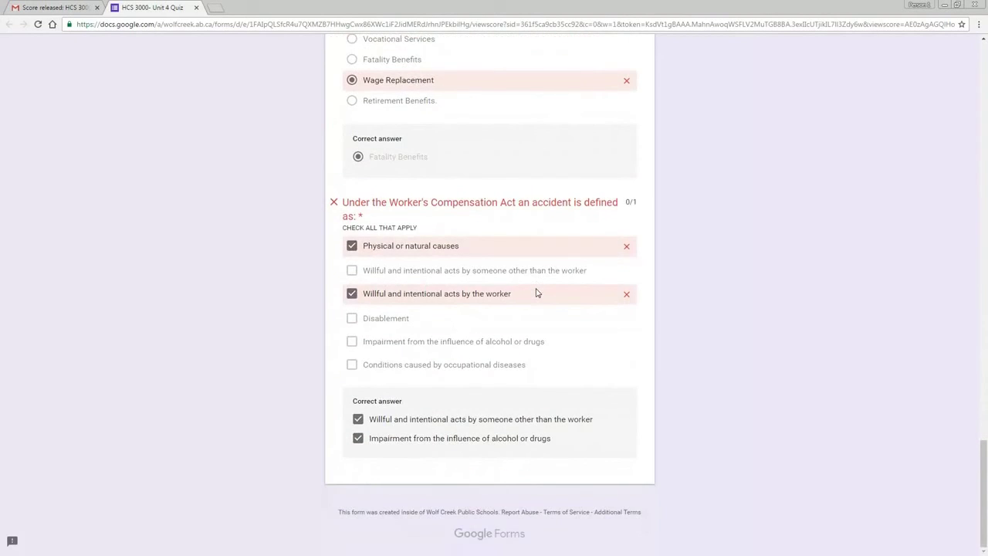
scroll(537, 293, "up", 20)
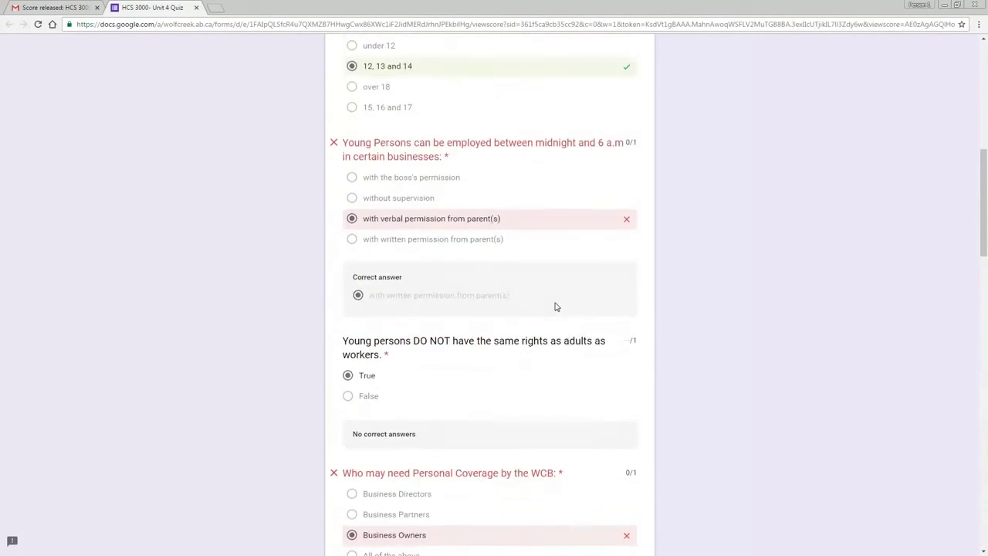
scroll(554, 306, "up", 7)
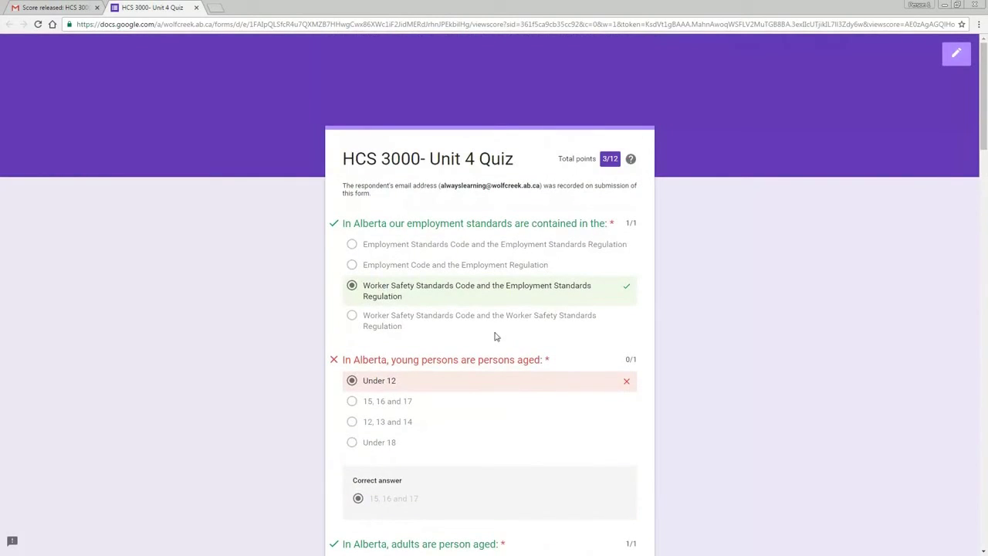